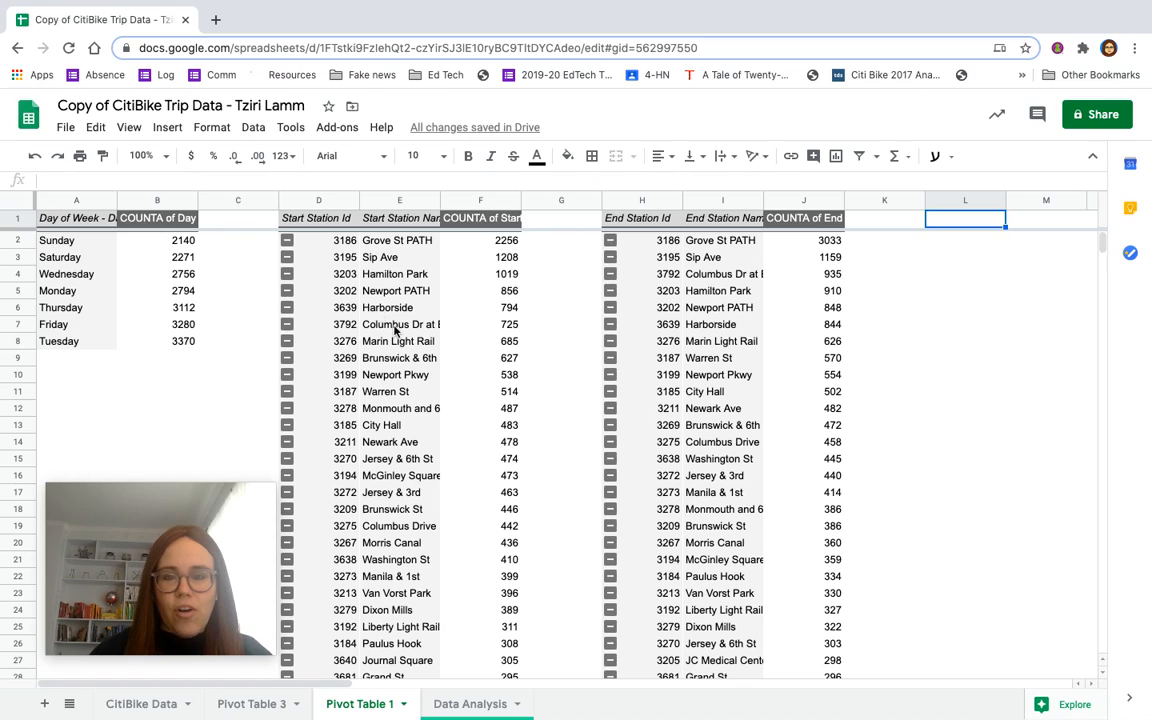
drag(395, 240, 398, 310)
click(393, 325)
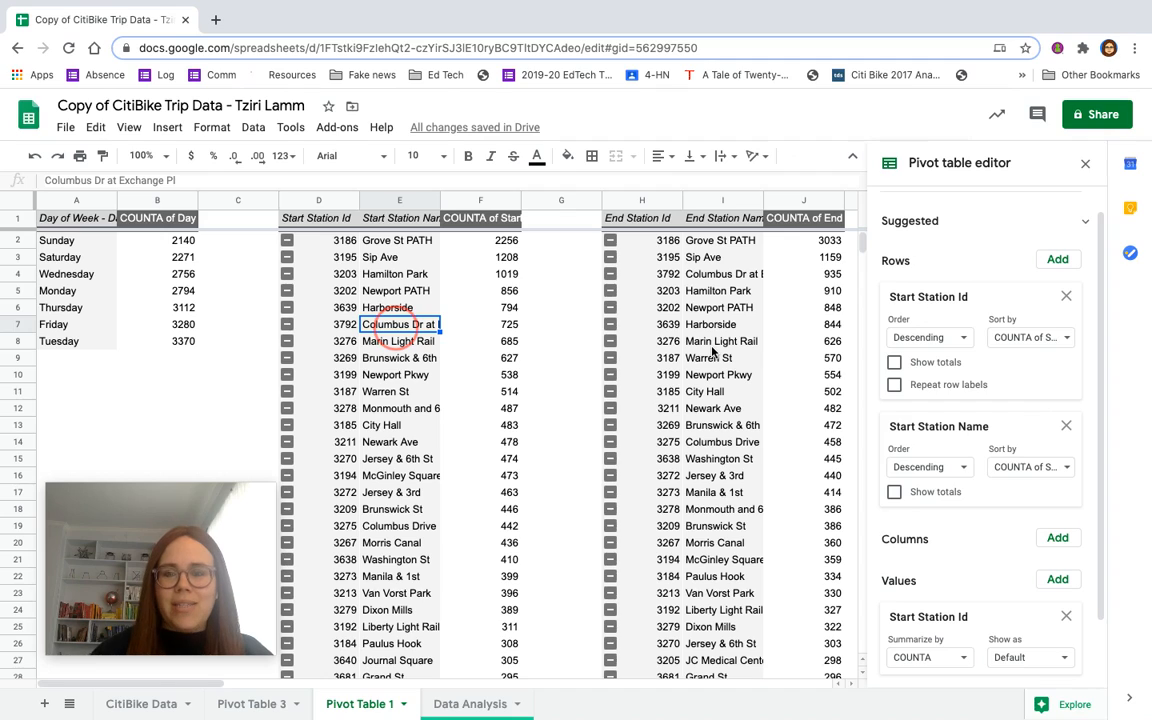
click(1086, 169)
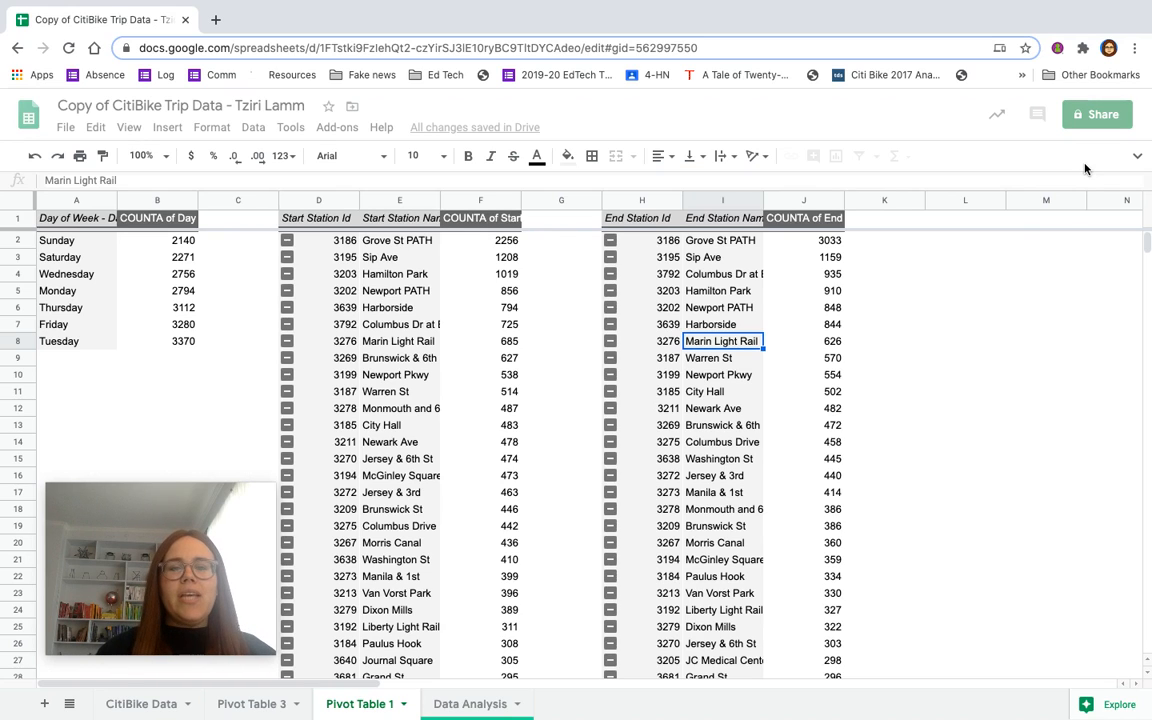
key(ctrl+shift+f)
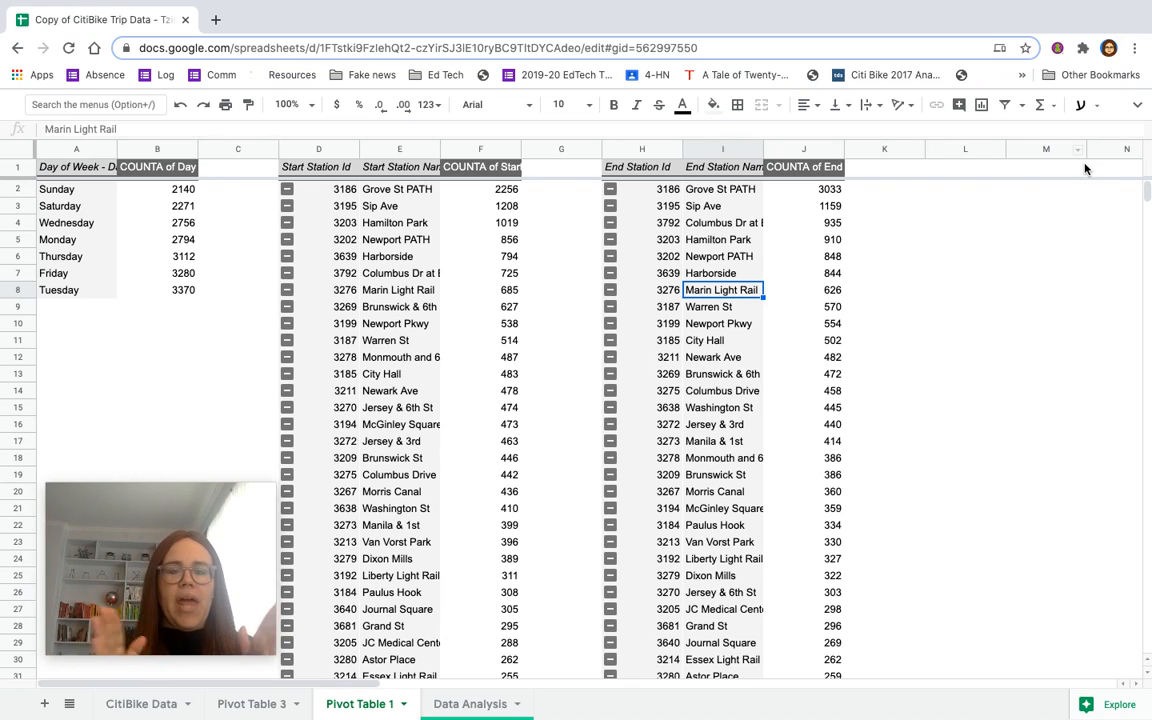
Step: On the CitiBike Data sheet, insert a column directly after End Station Name and give it the header "Trip"
click(141, 704)
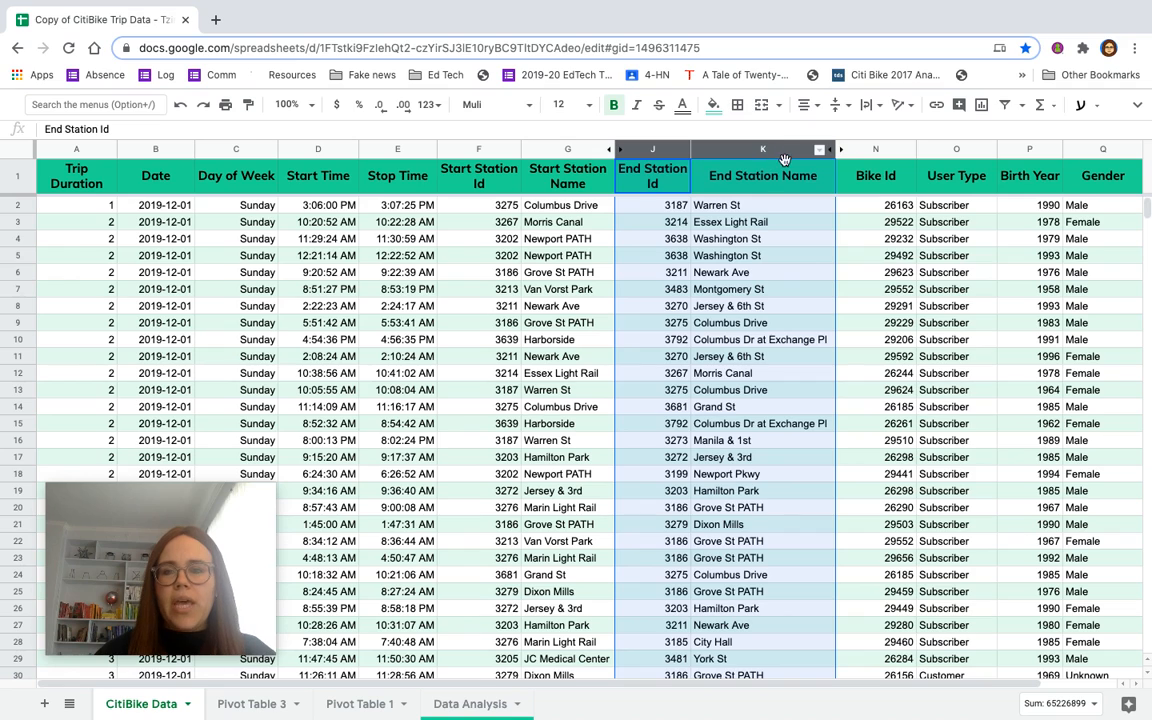
click(858, 224)
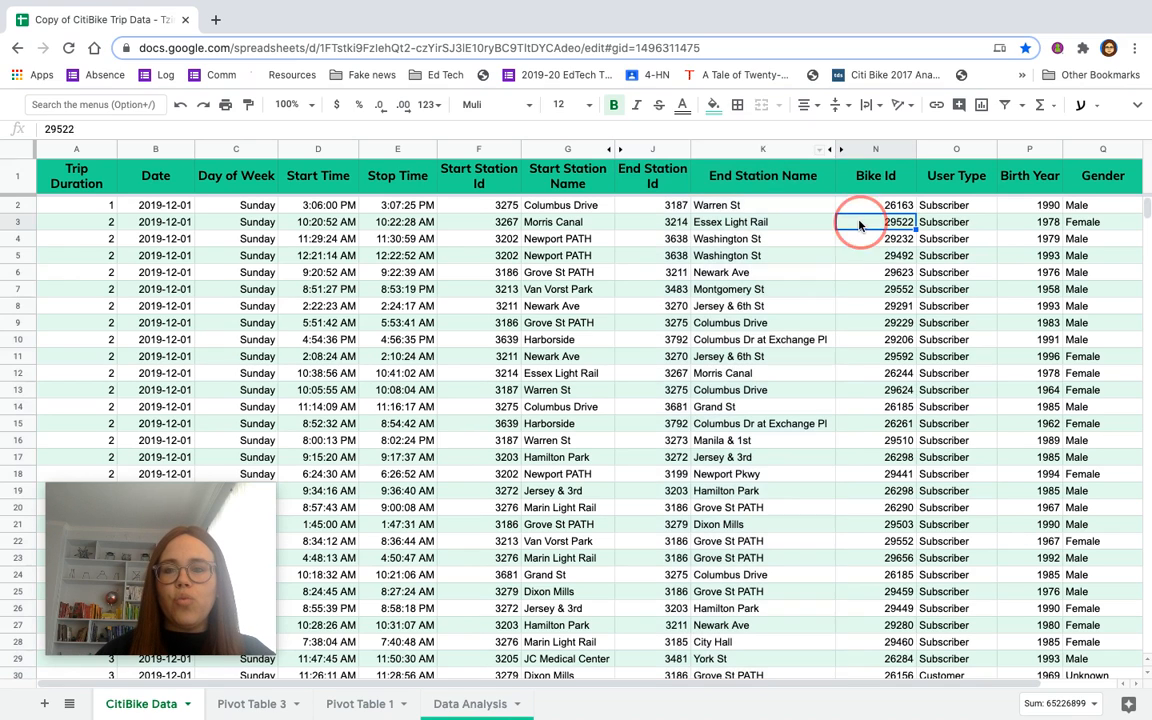
click(762, 149)
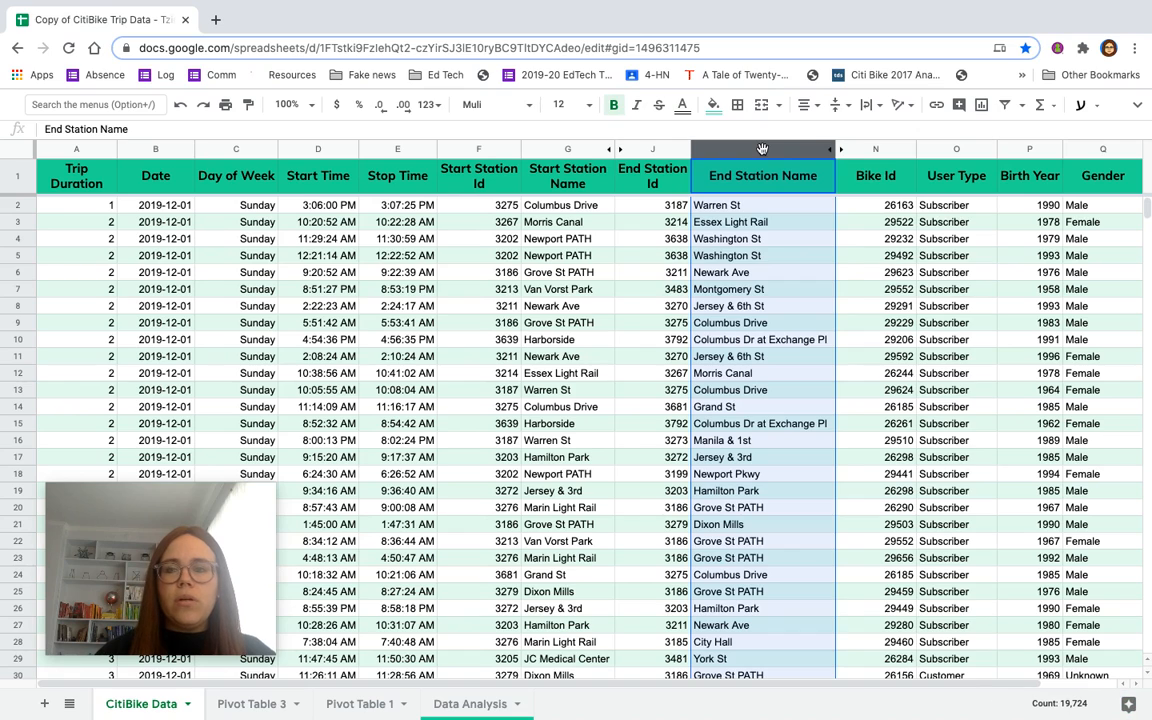
right_click(762, 149)
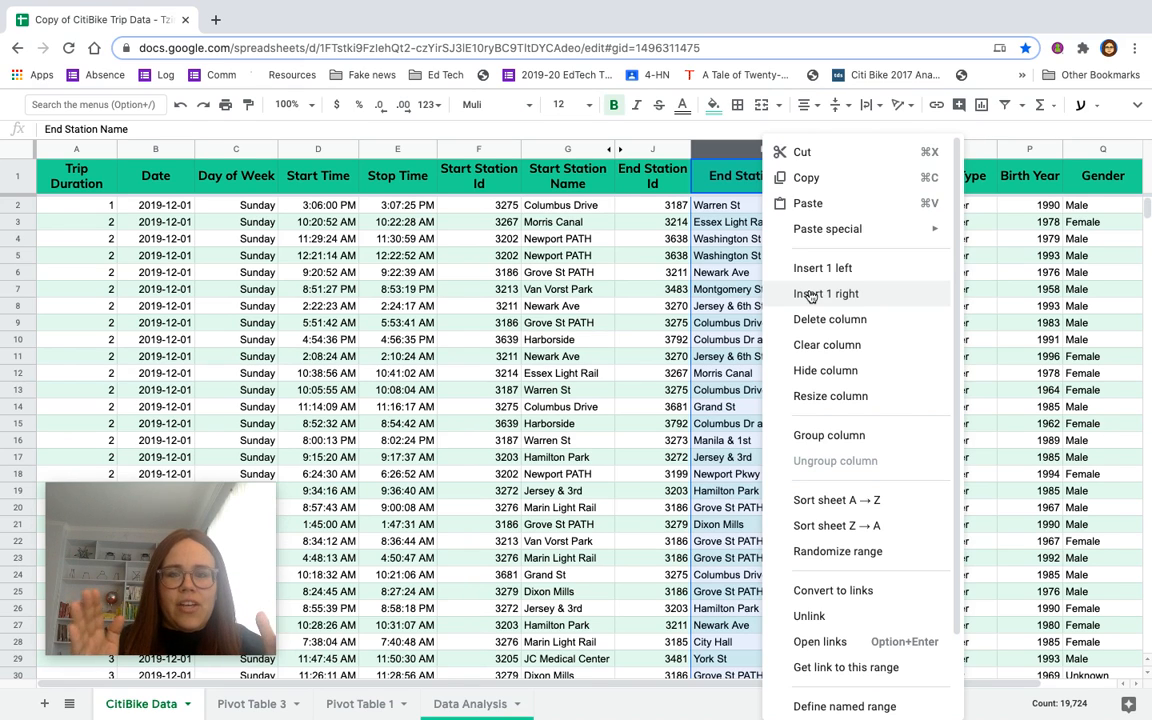
click(811, 294)
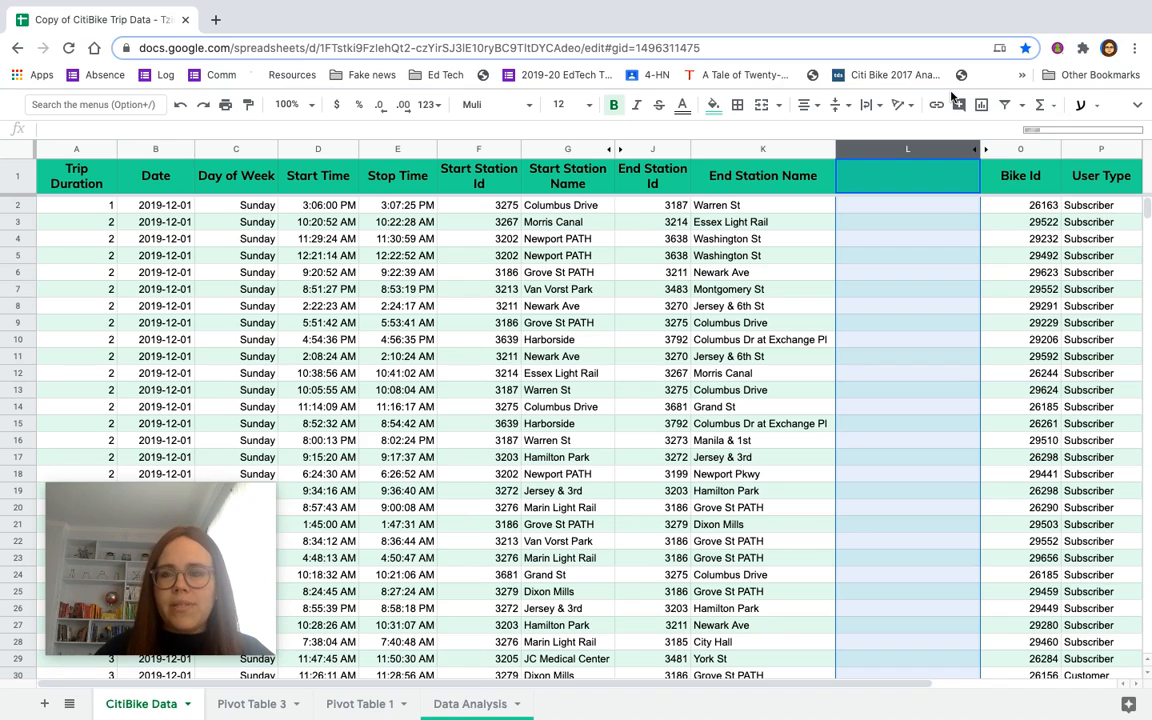
click(898, 184)
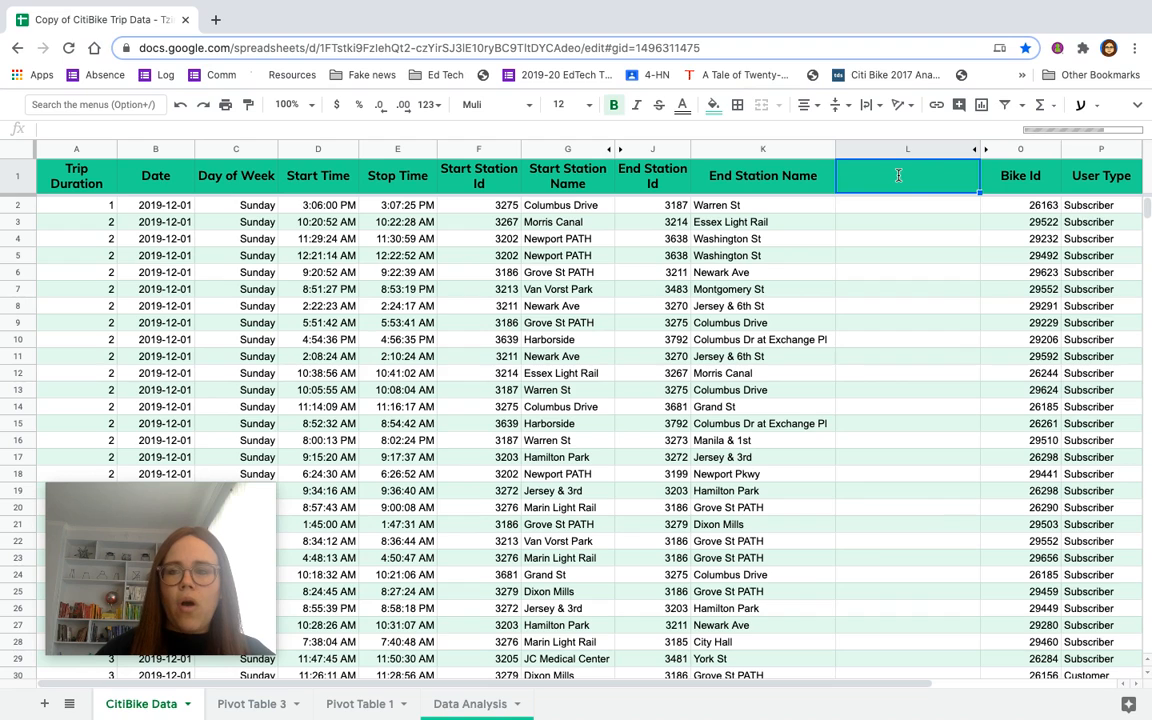
text(Trip)
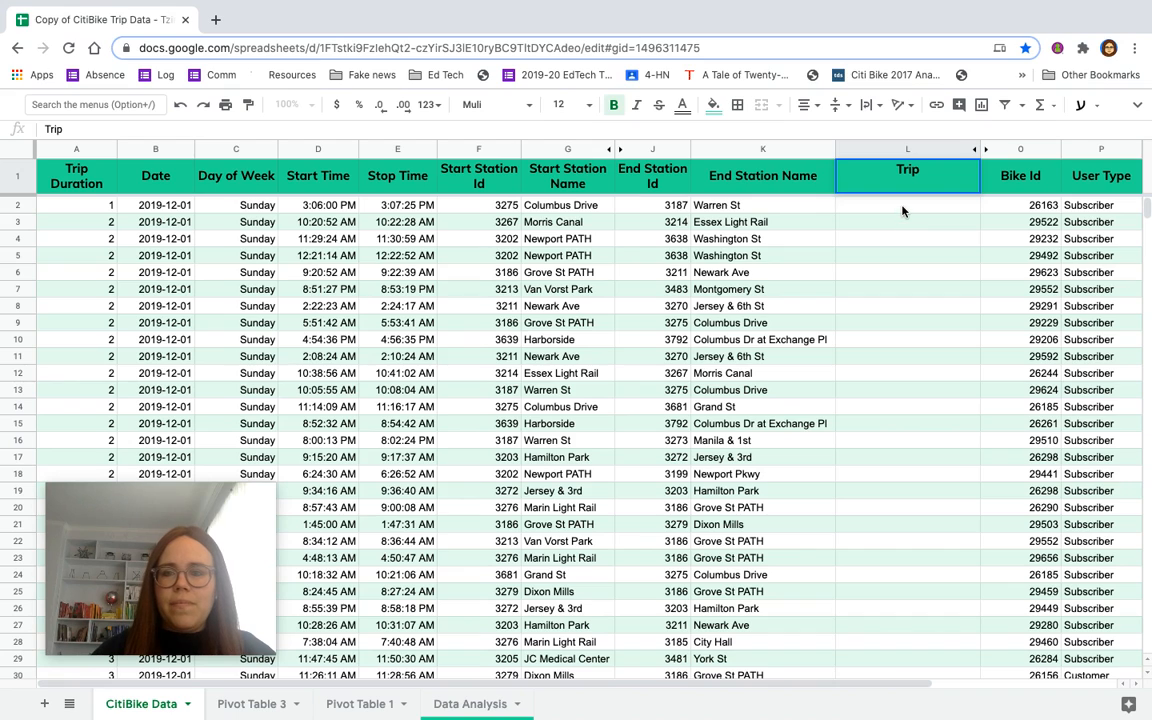
key(Return)
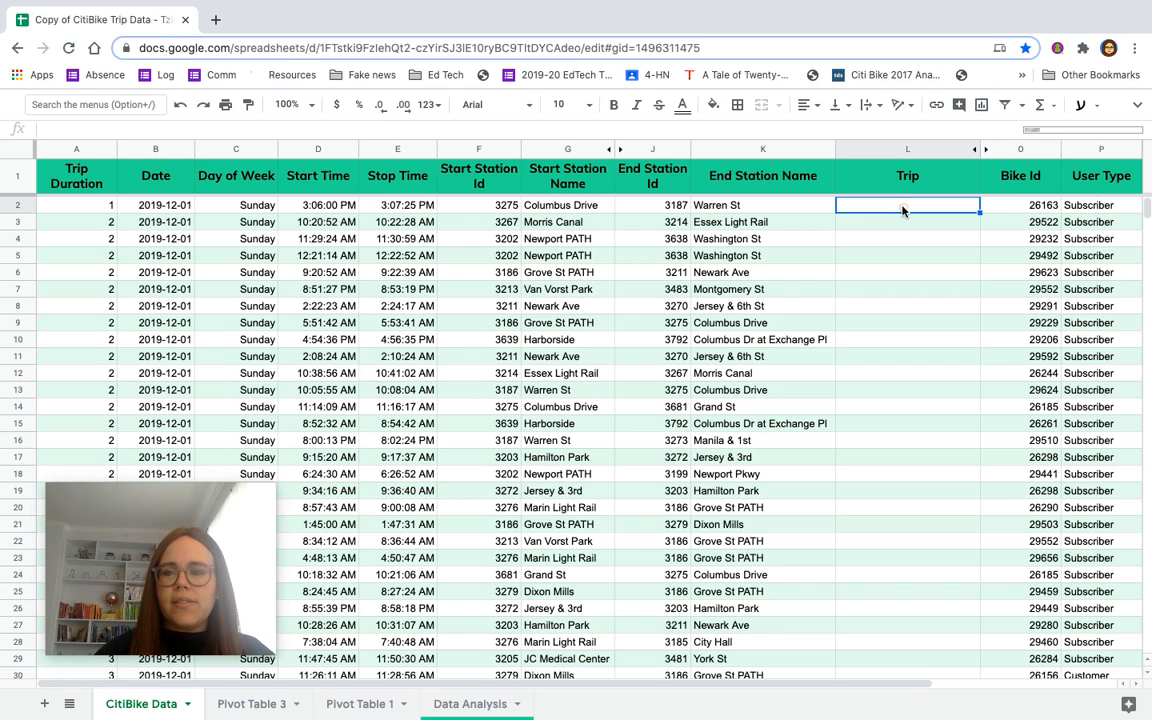
Step: Enter =CONCATENATE(G2,"-",K2) in L2 to join the start and end station names with a hyphen
double_click(902, 206)
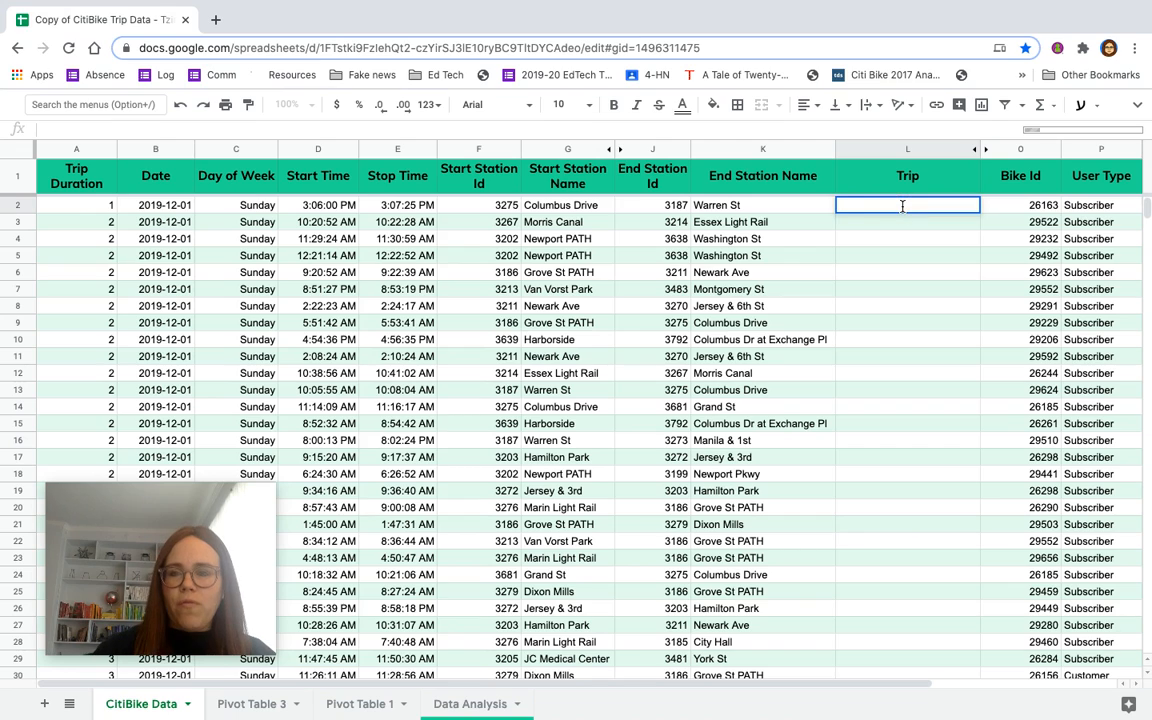
text(=)
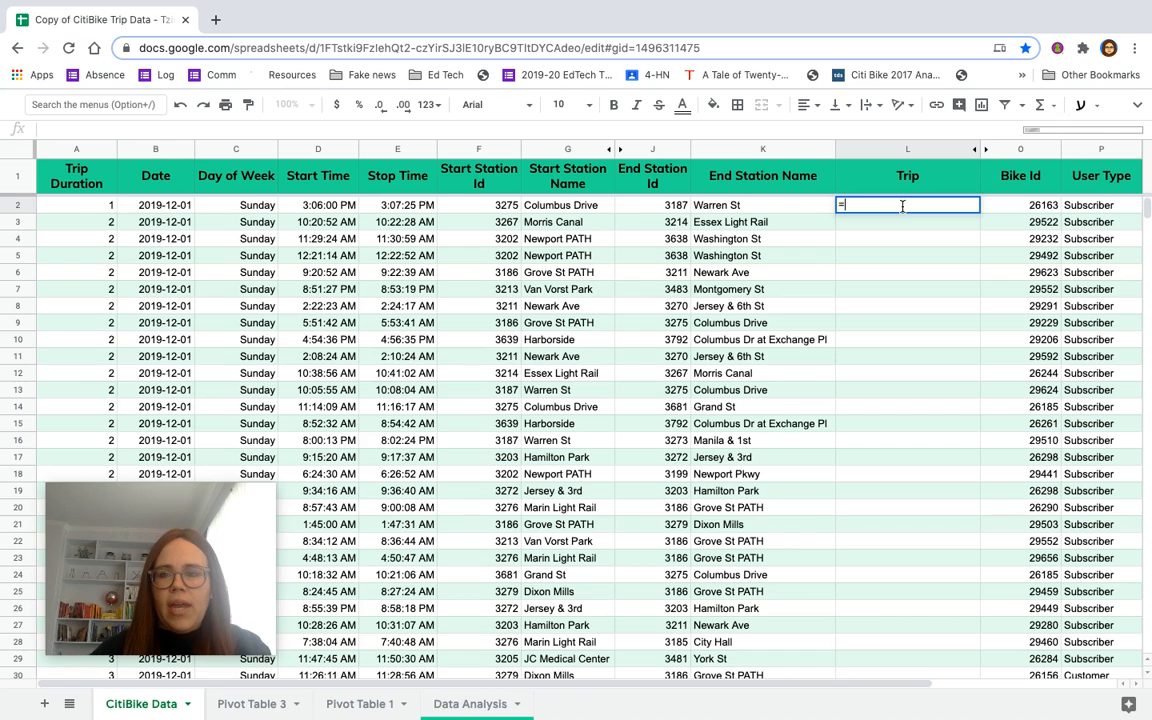
text(concate)
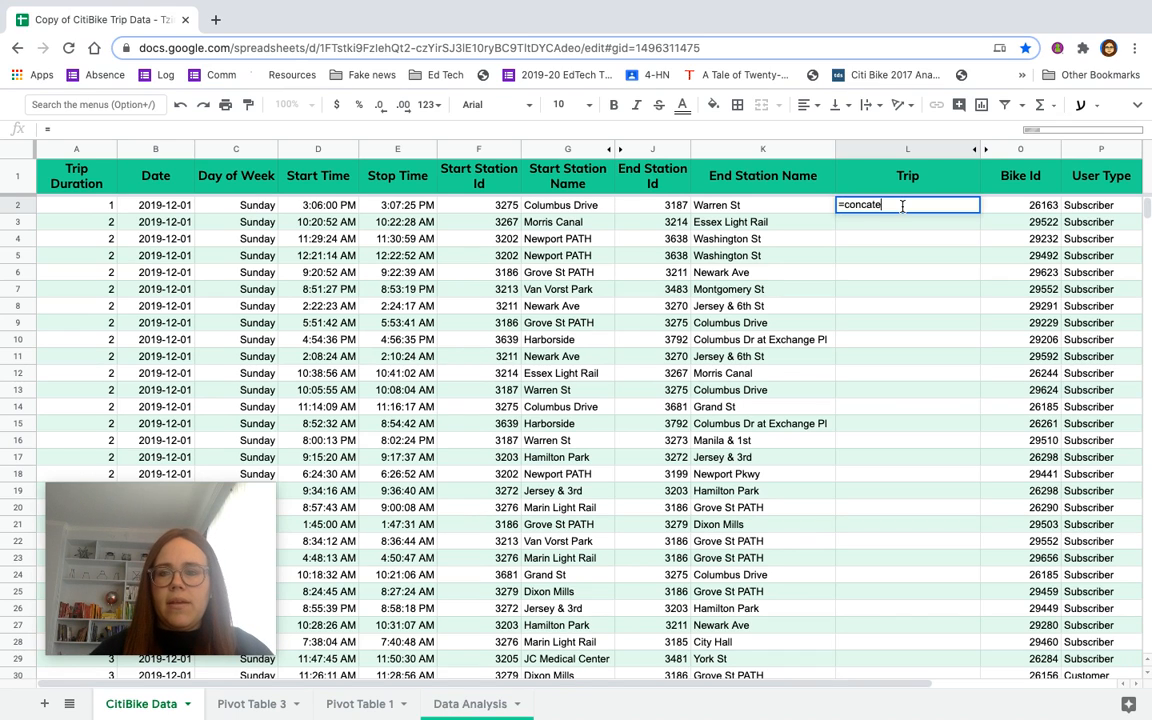
text(nate)
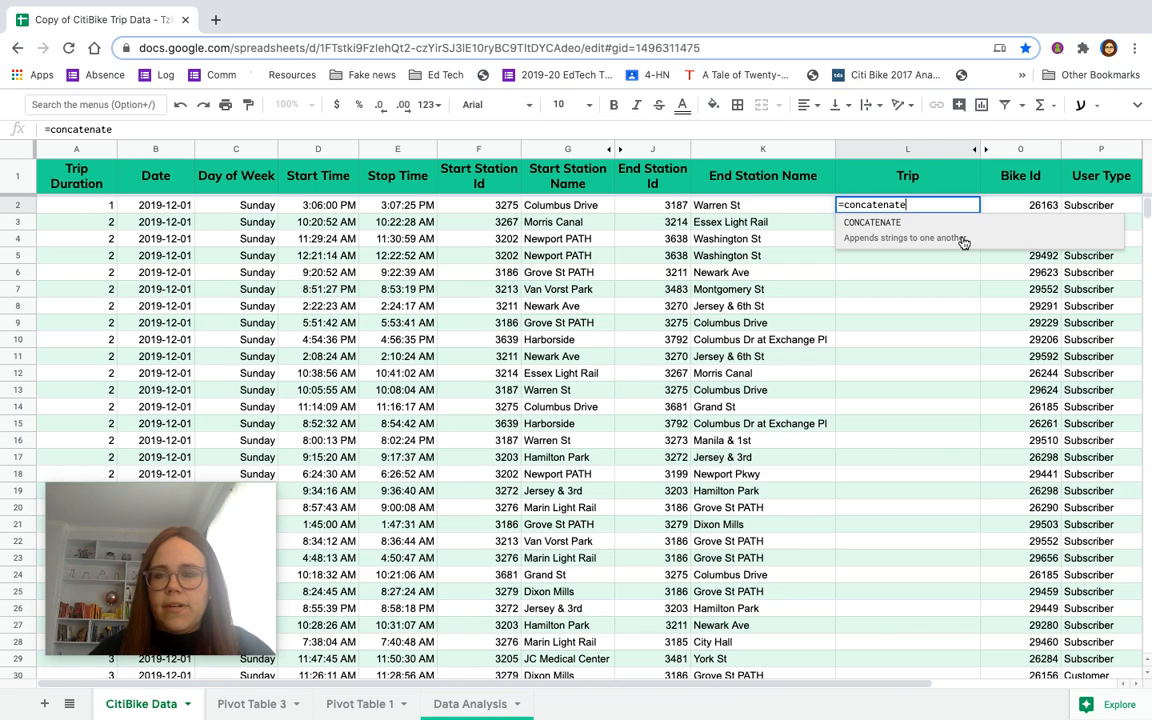
key(Tab)
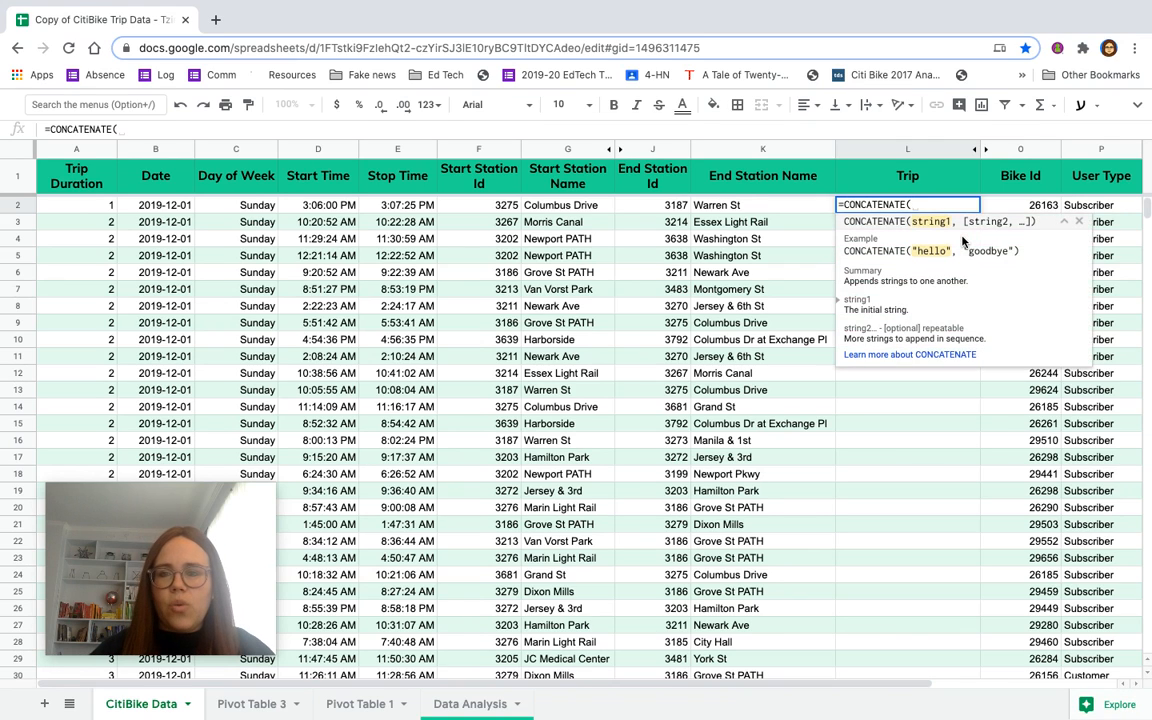
click(549, 207)
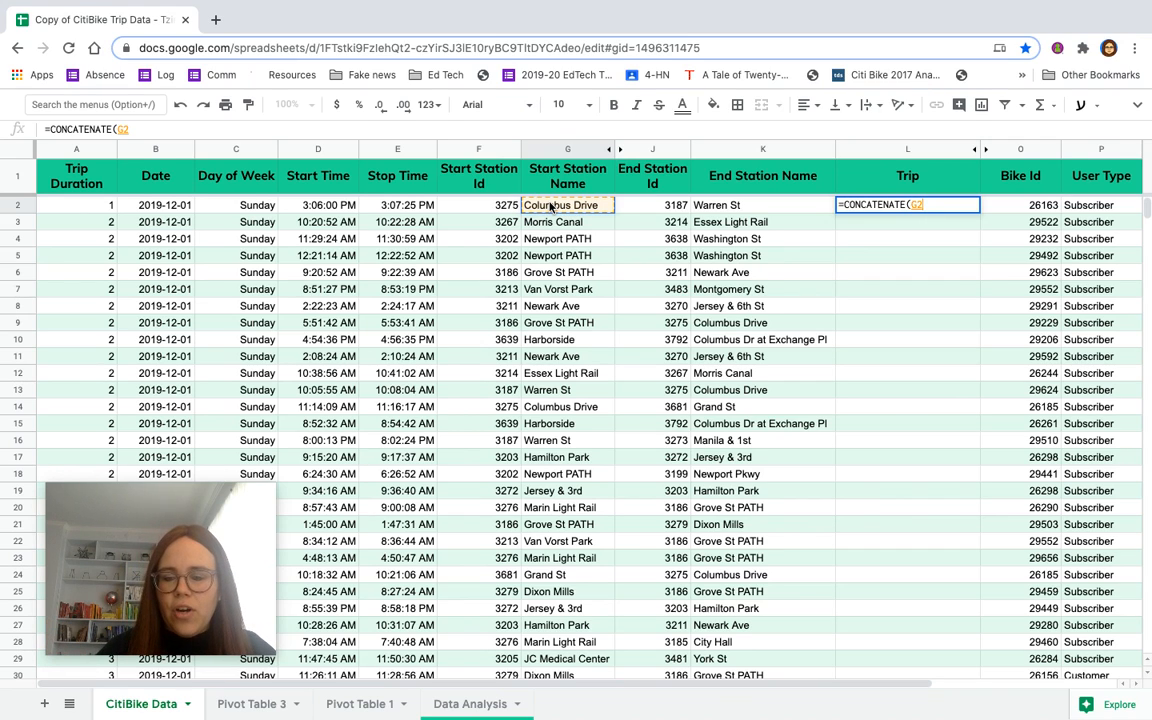
text(, )
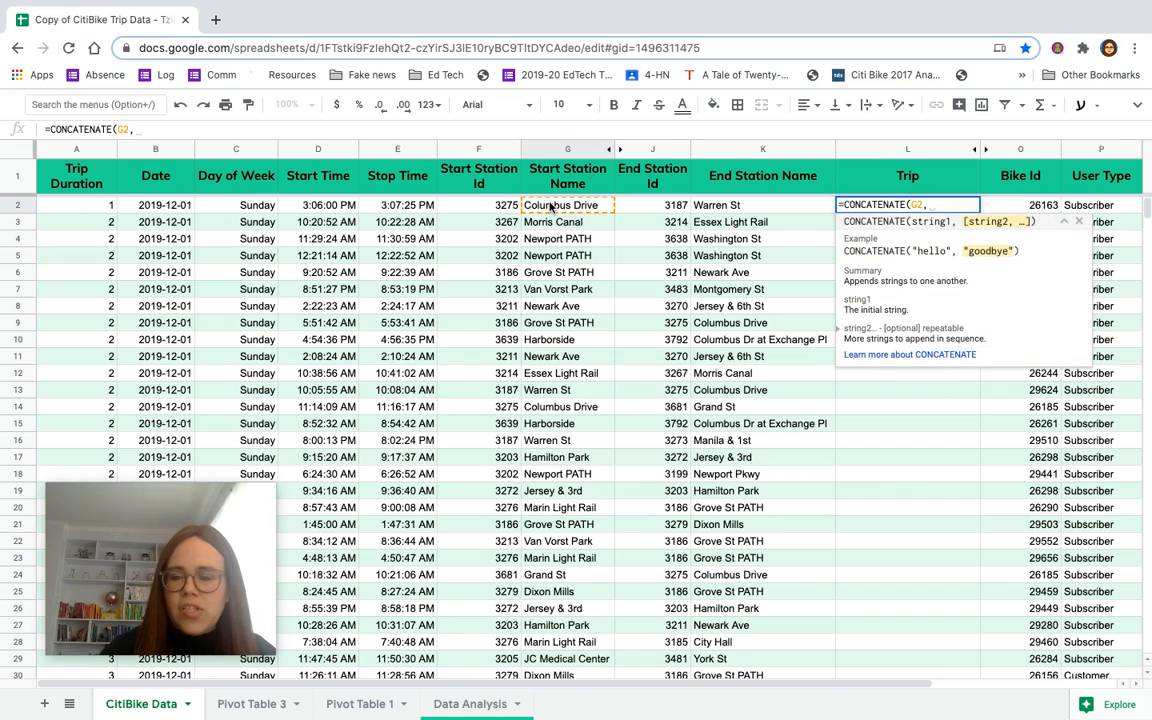
text("-)
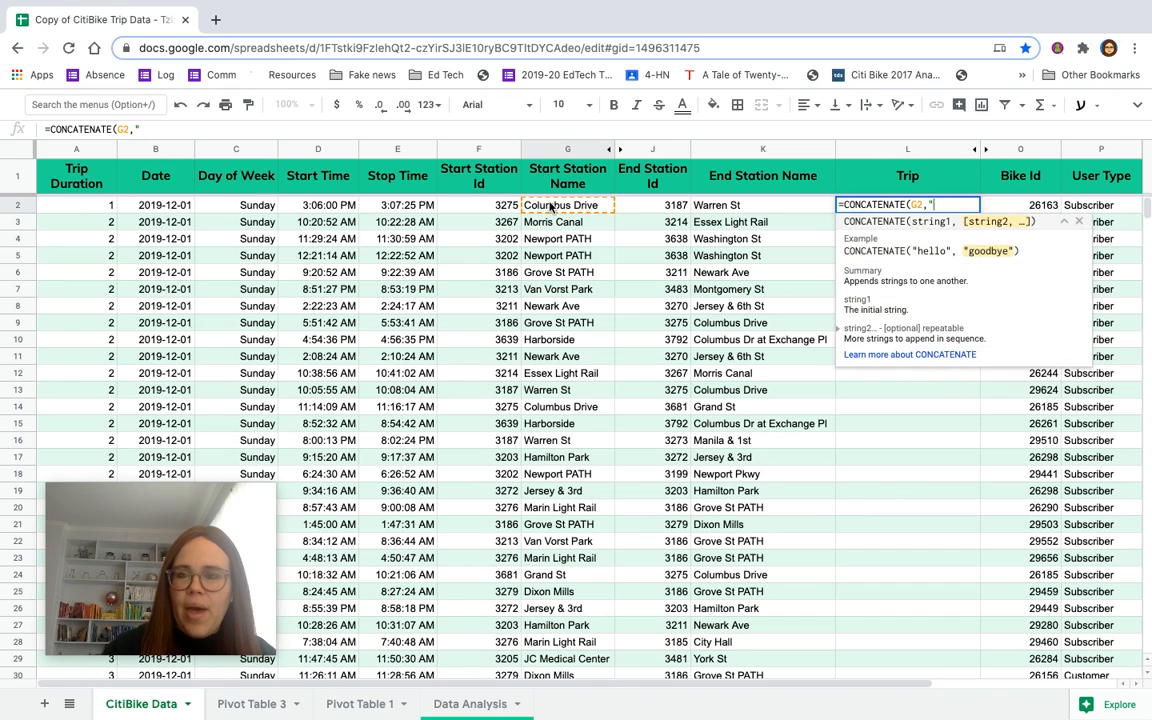
text(",)
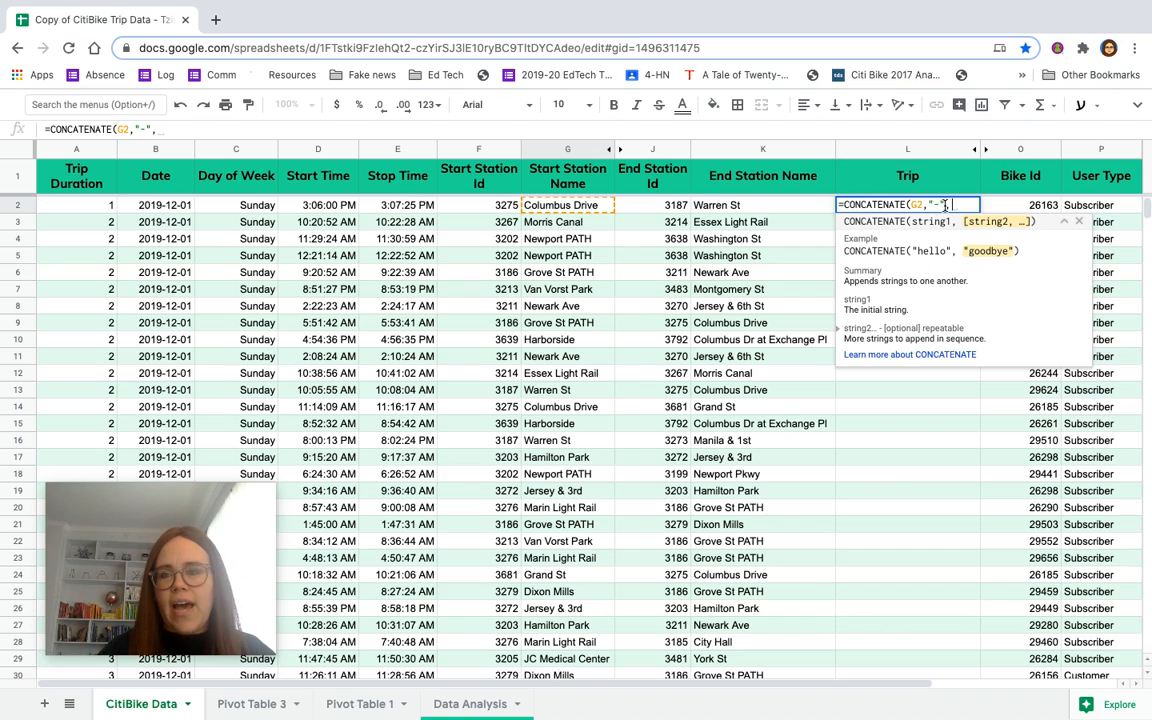
click(768, 209)
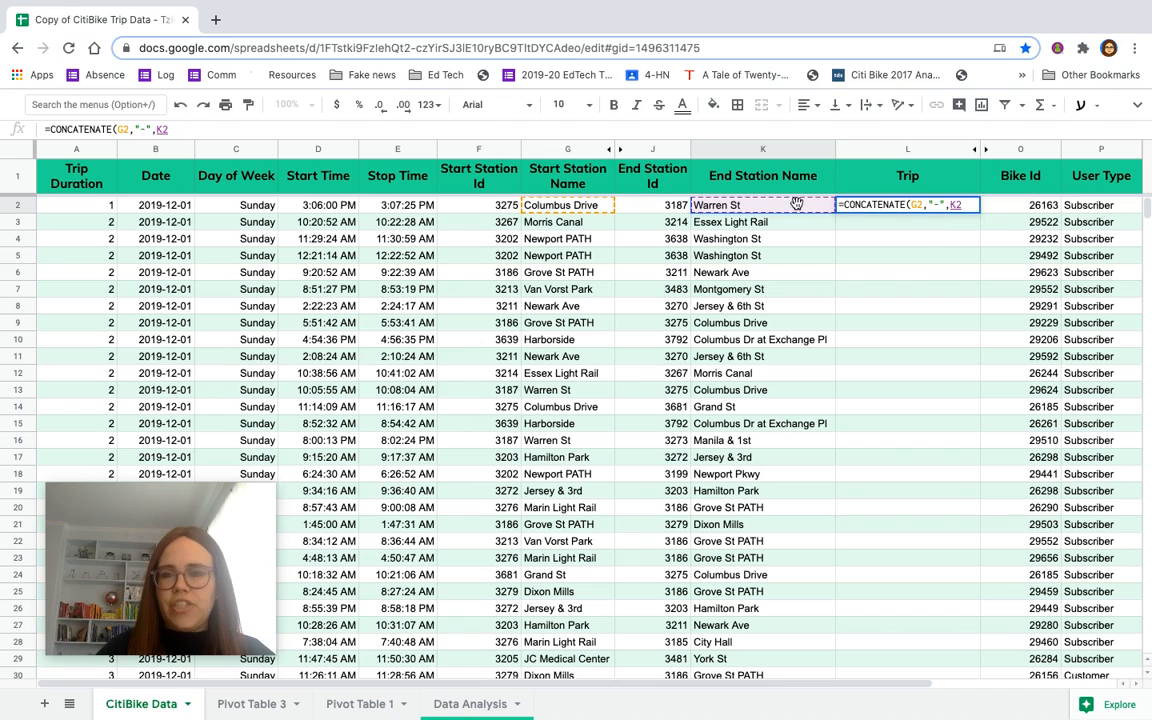
text())
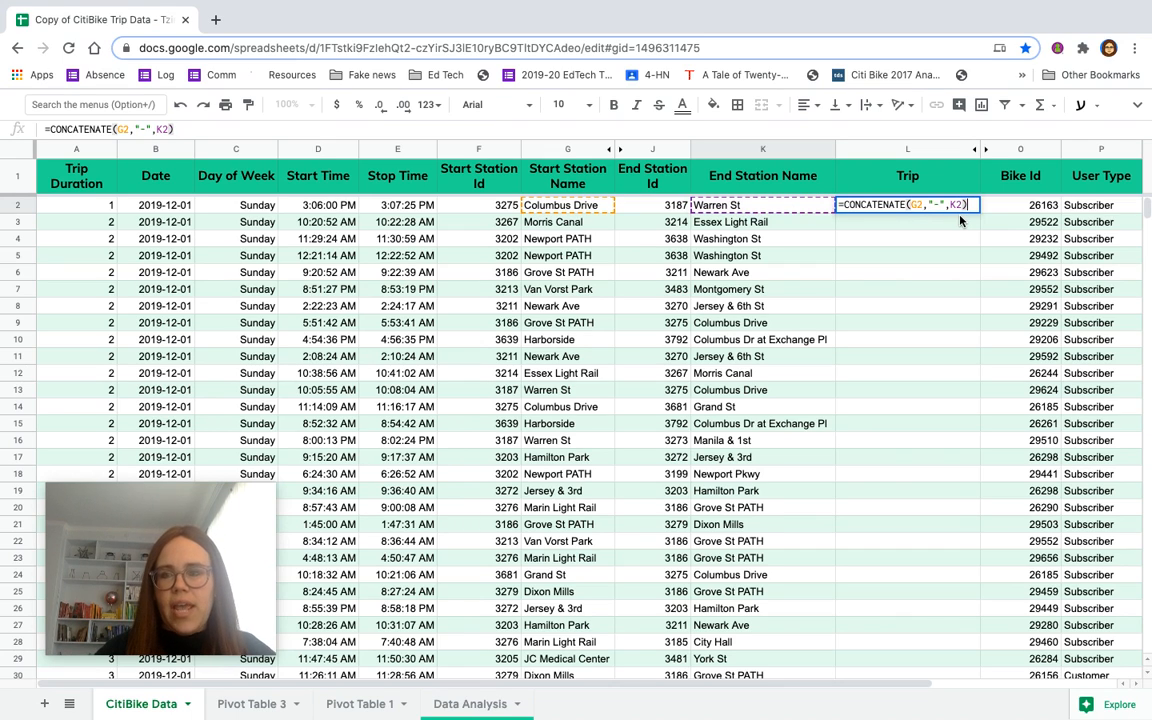
key(Return)
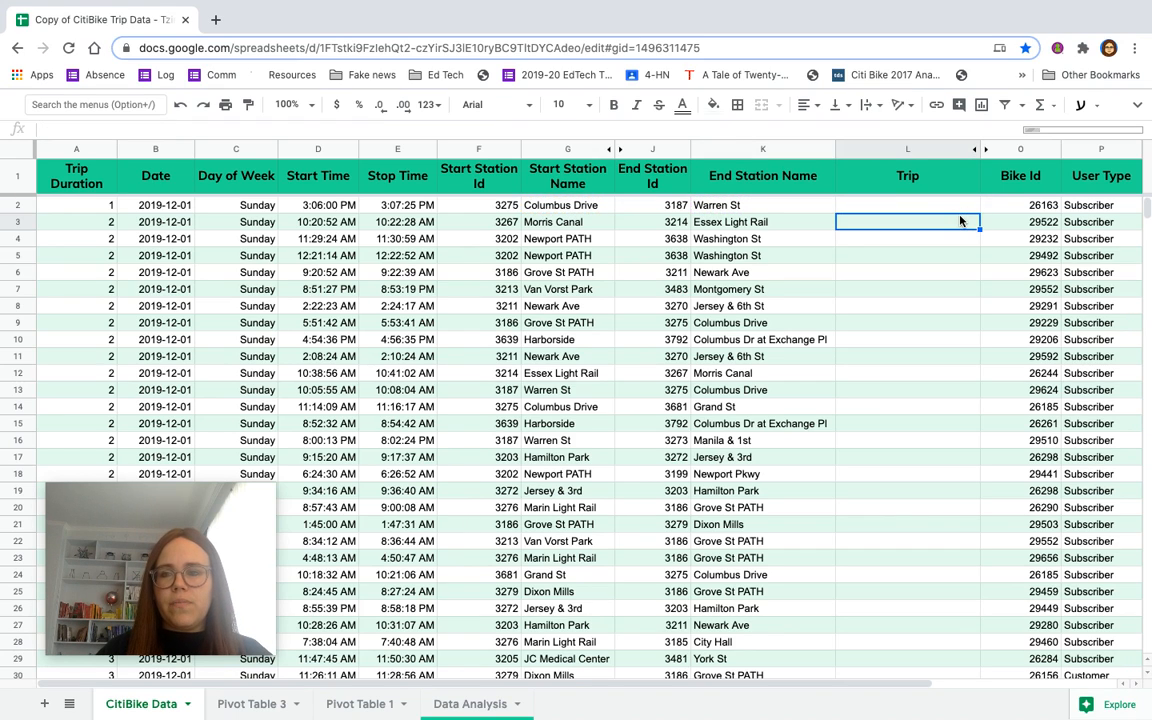
Step: Fill the concatenation formula from L2 down the whole Trip column
click(961, 207)
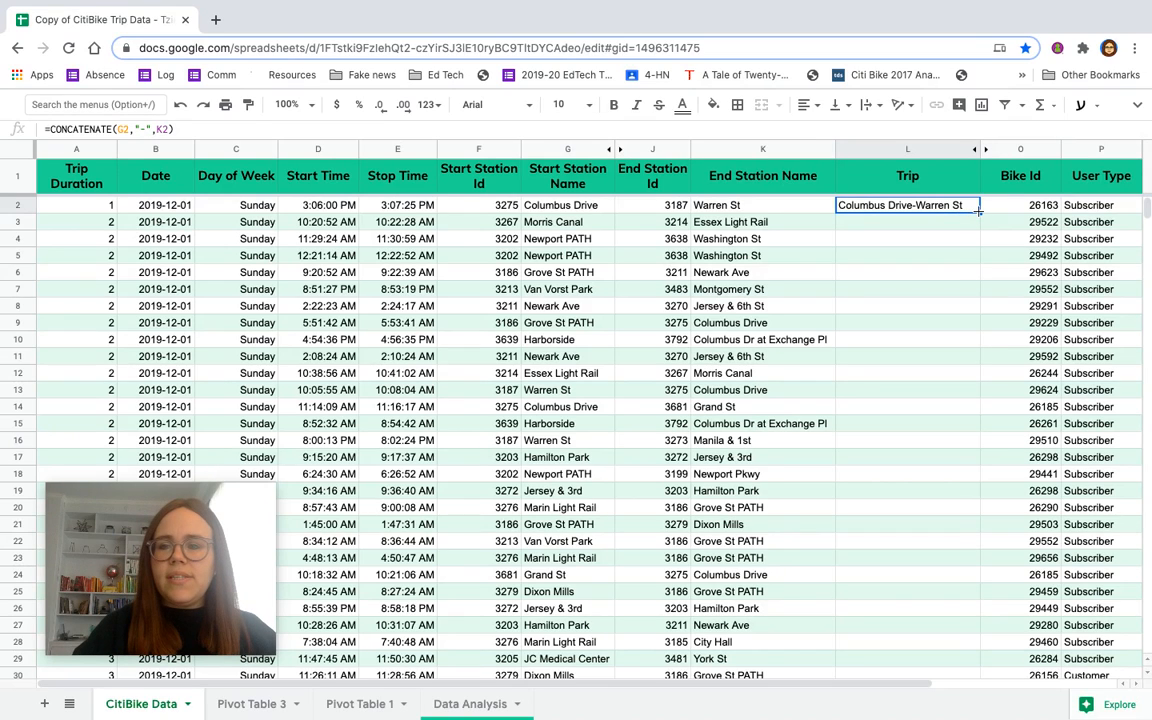
double_click(979, 211)
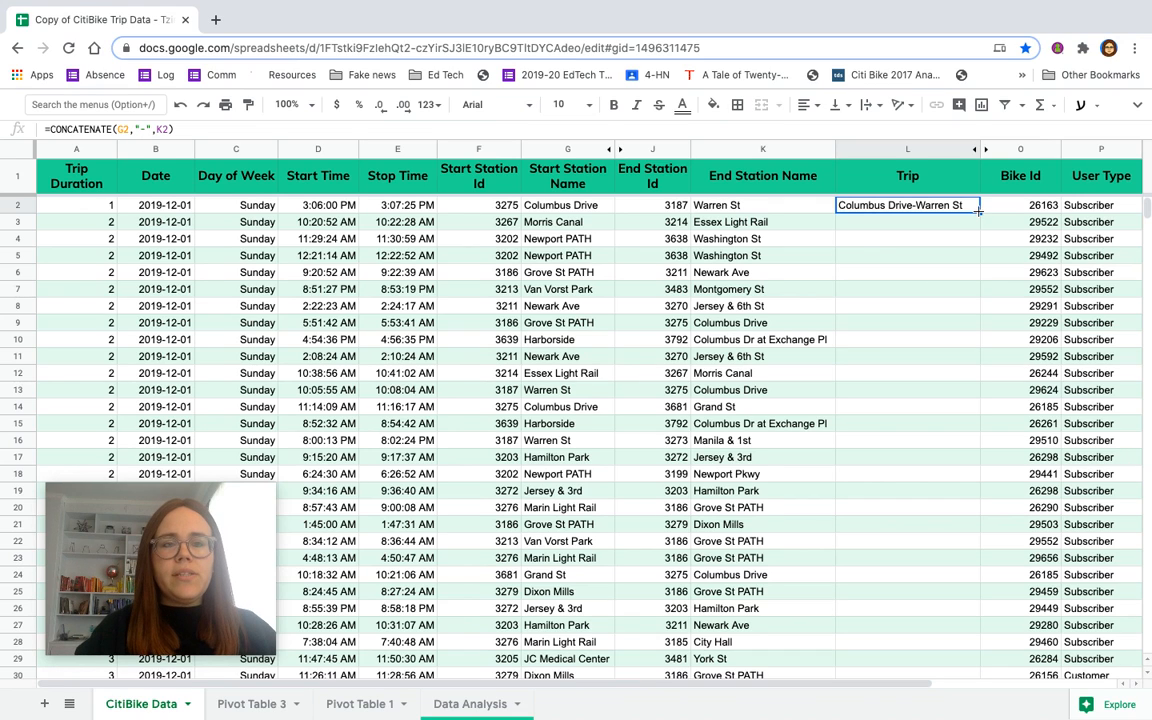
double_click(979, 211)
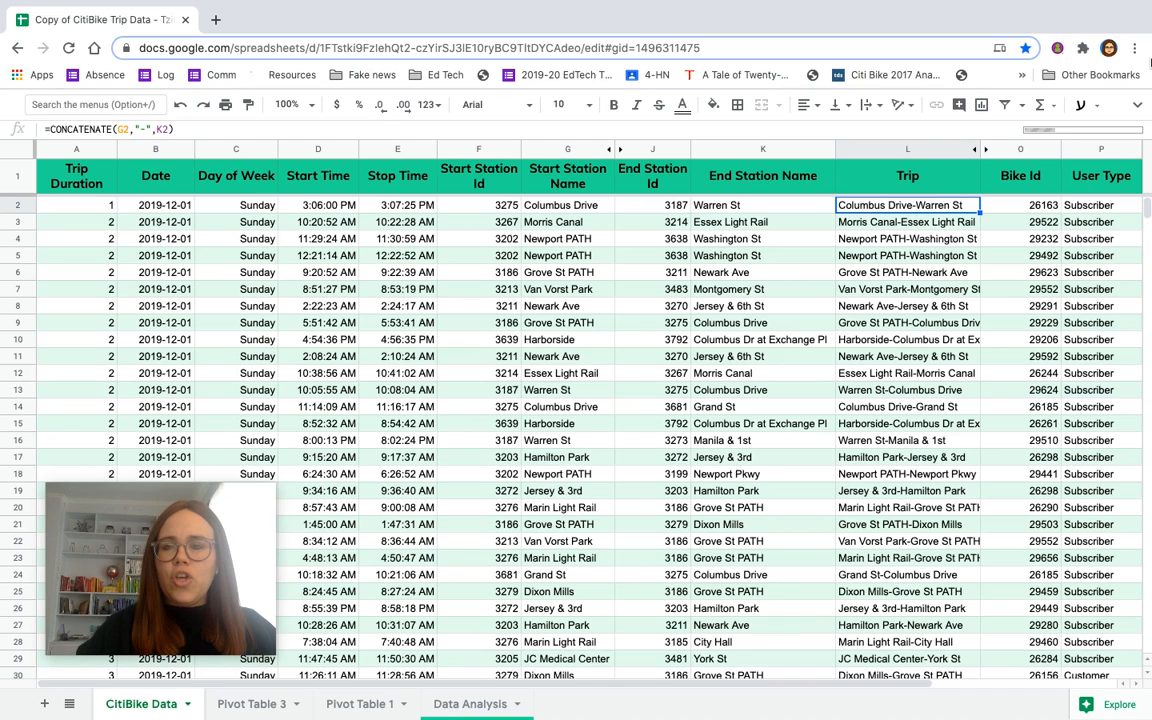
Step: Create a pivot table from the Trip column (L:L) on the existing sheet at 'Pivot Table 1'!L1
click(905, 150)
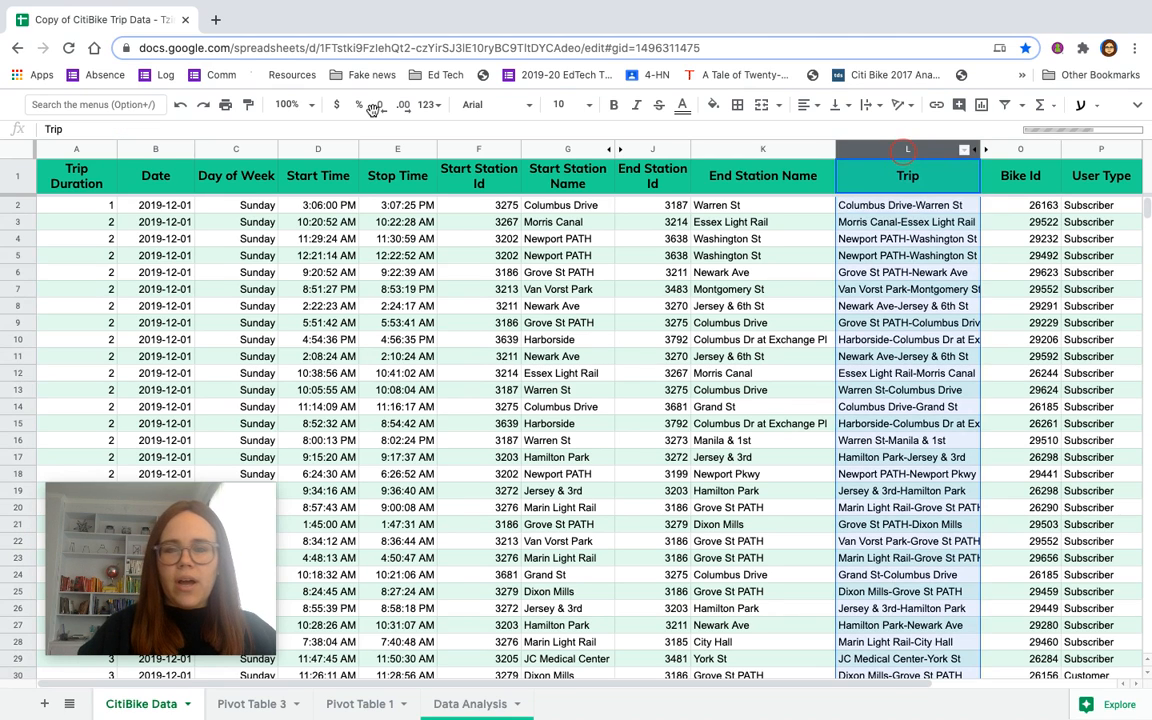
click(1138, 108)
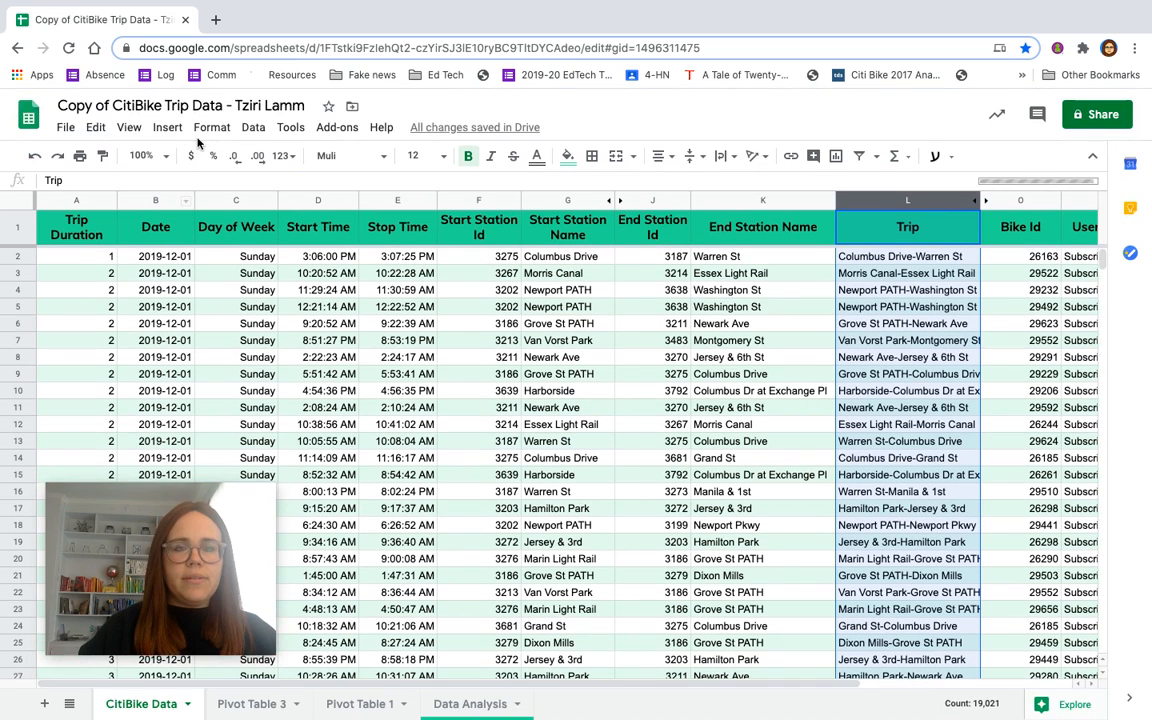
click(254, 128)
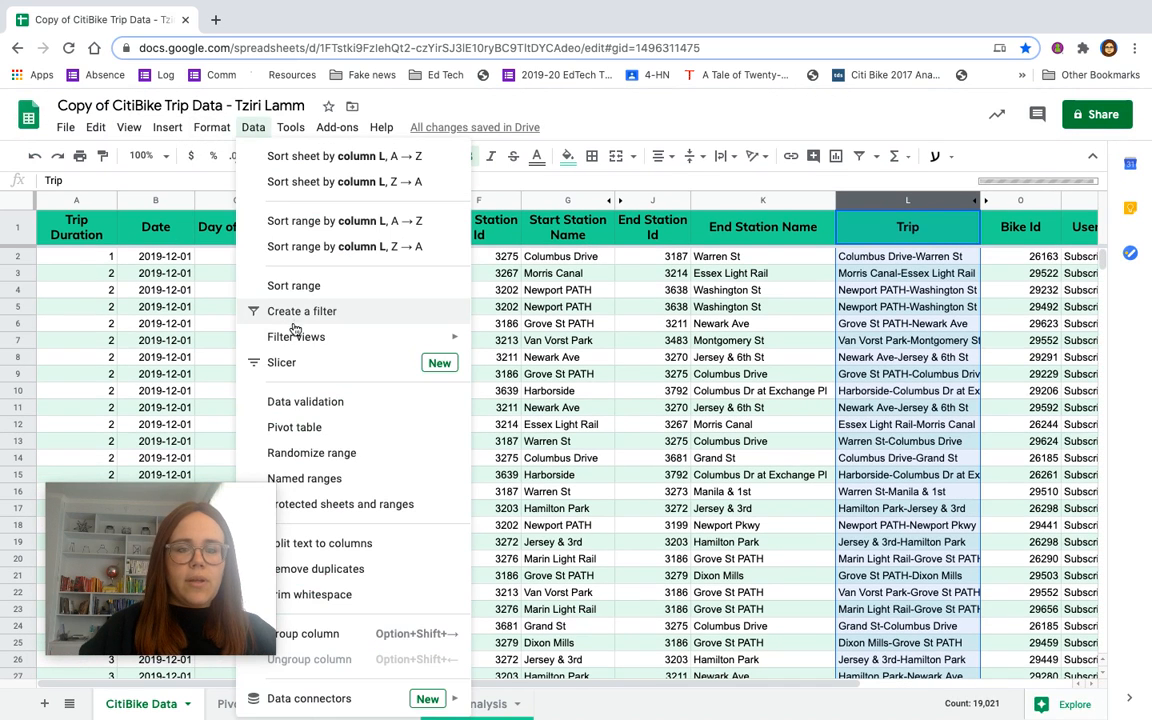
click(294, 426)
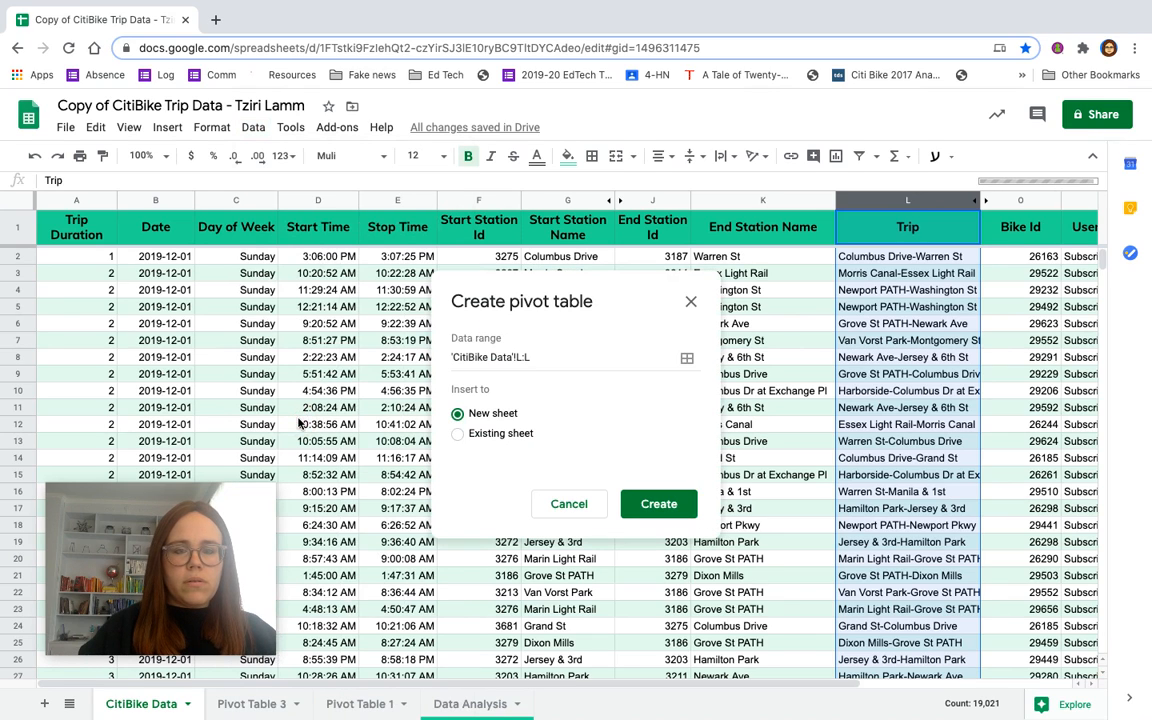
click(486, 433)
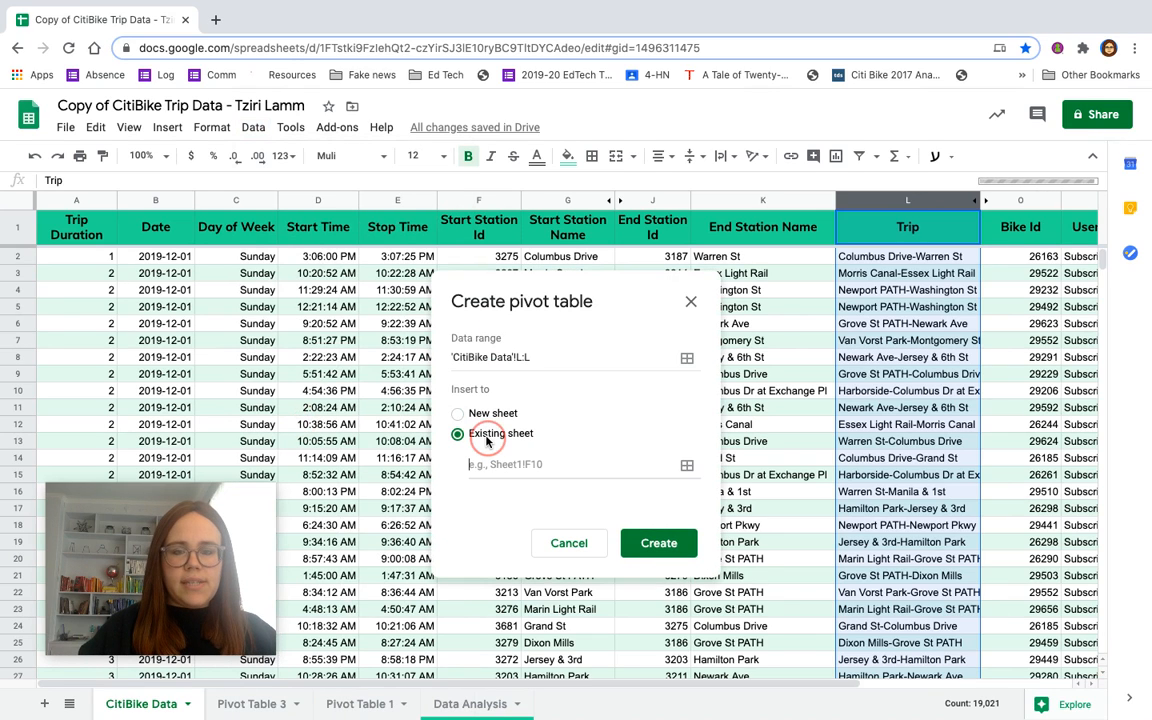
click(687, 467)
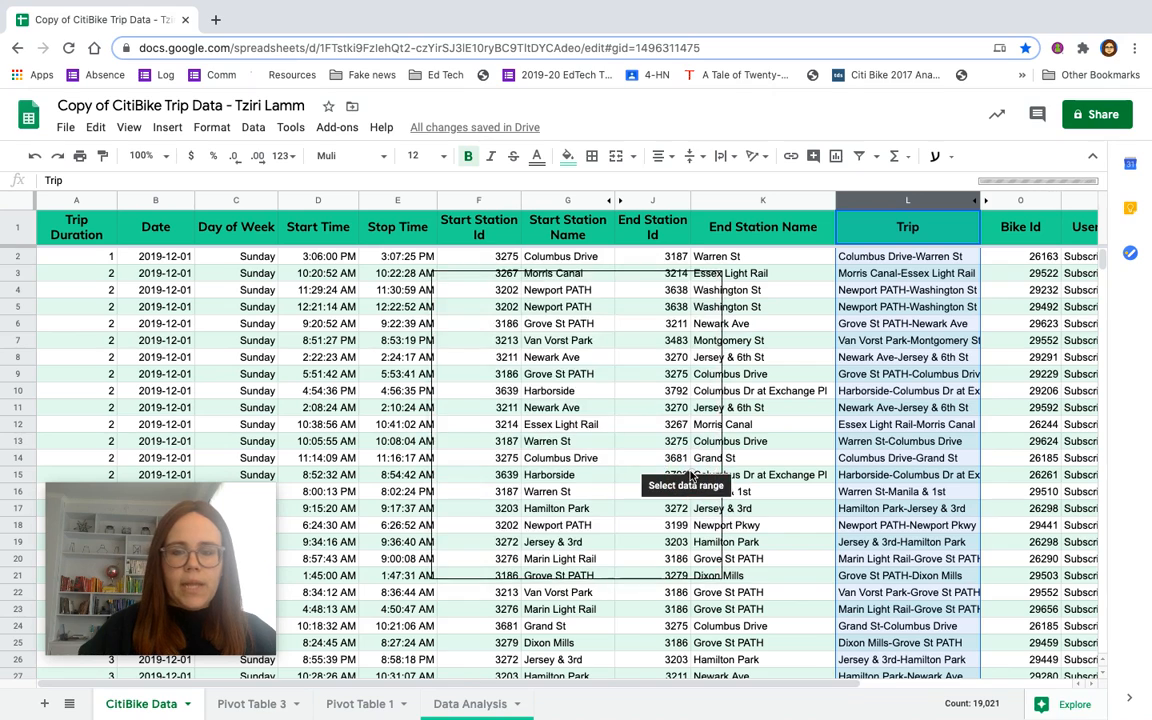
click(343, 704)
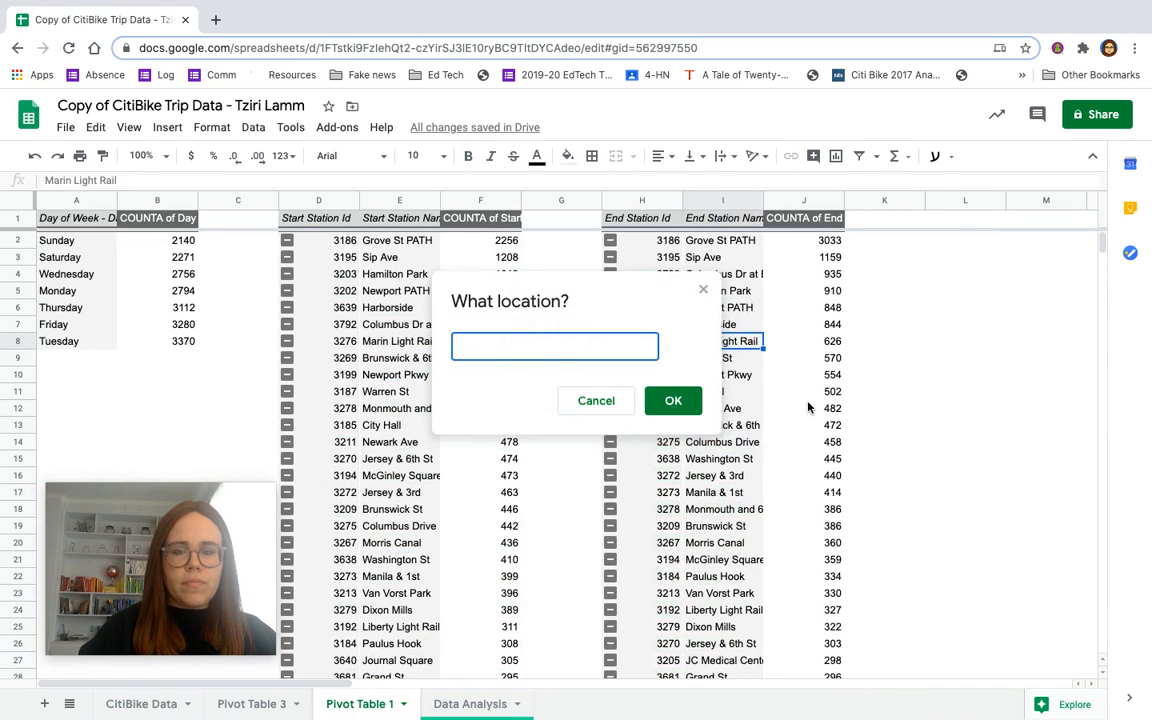
click(952, 219)
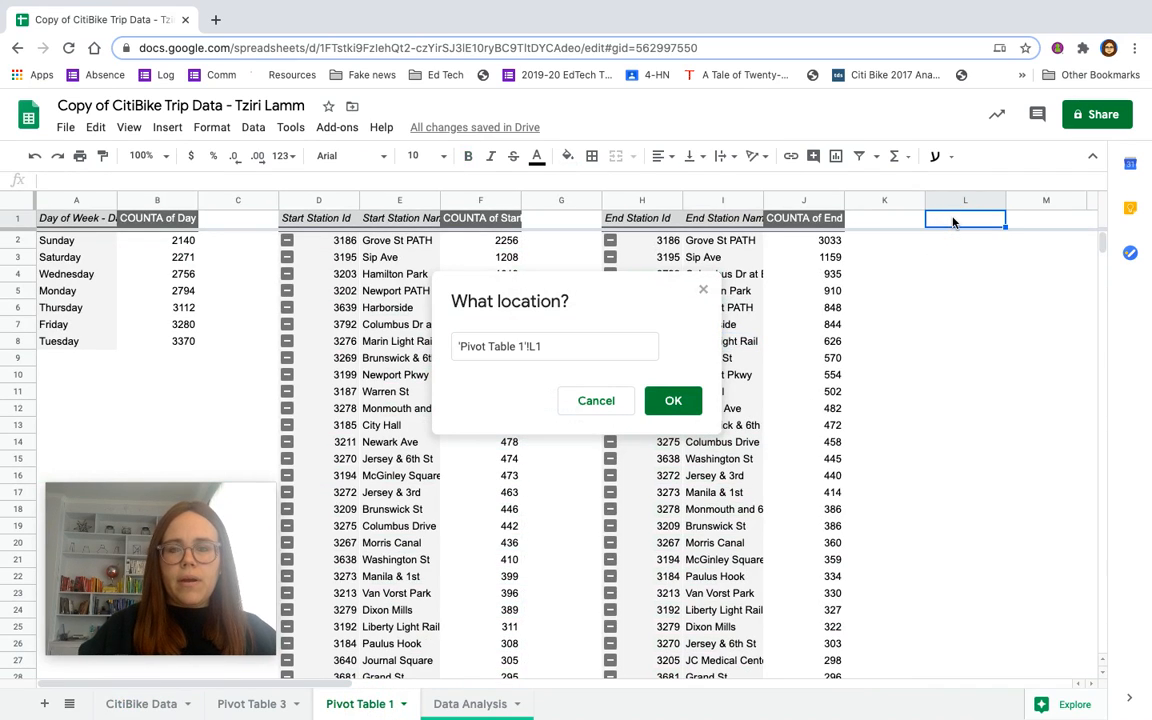
key(Return)
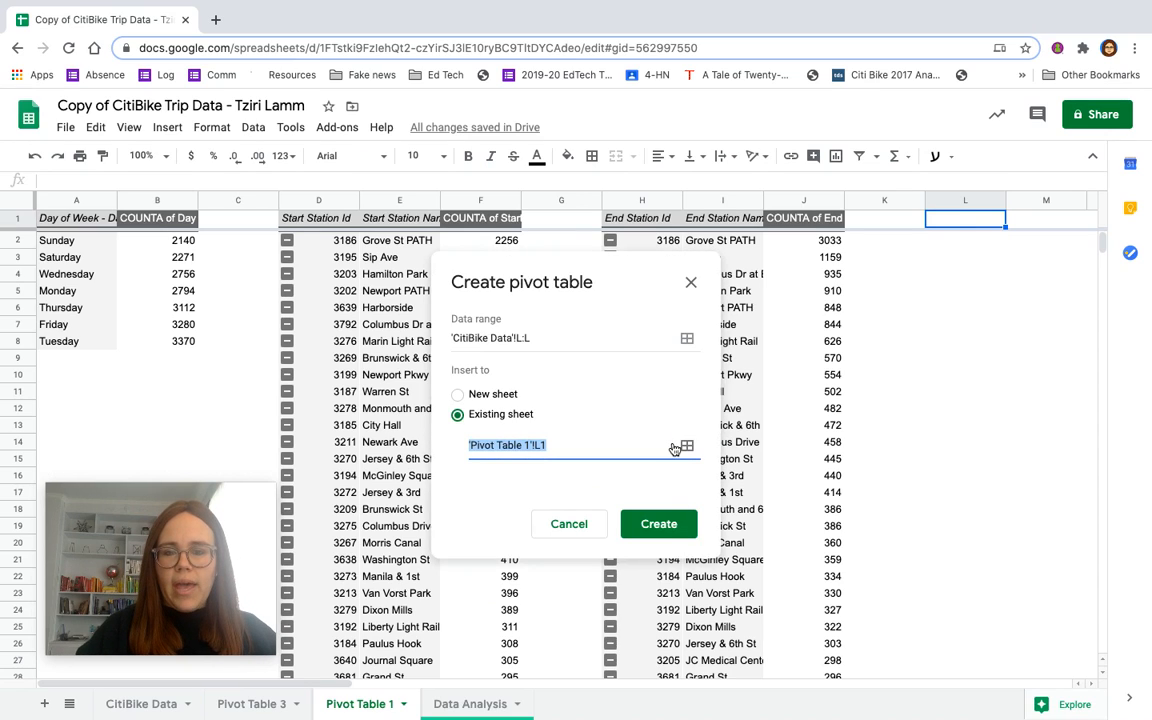
click(659, 524)
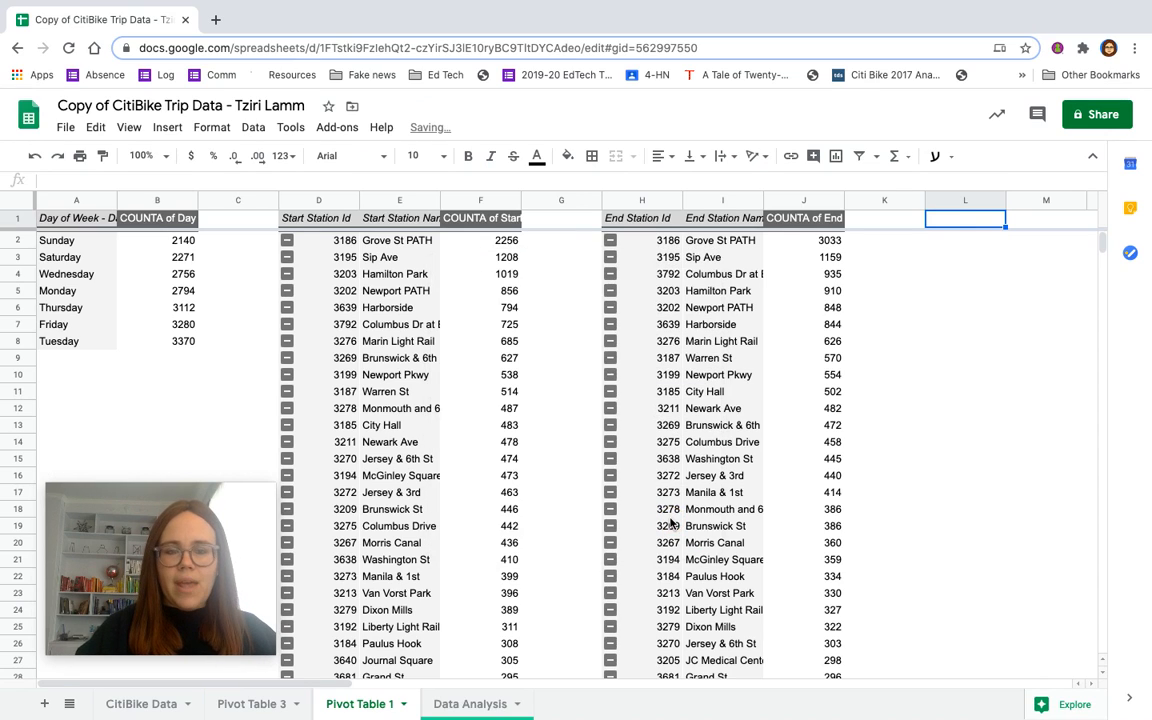